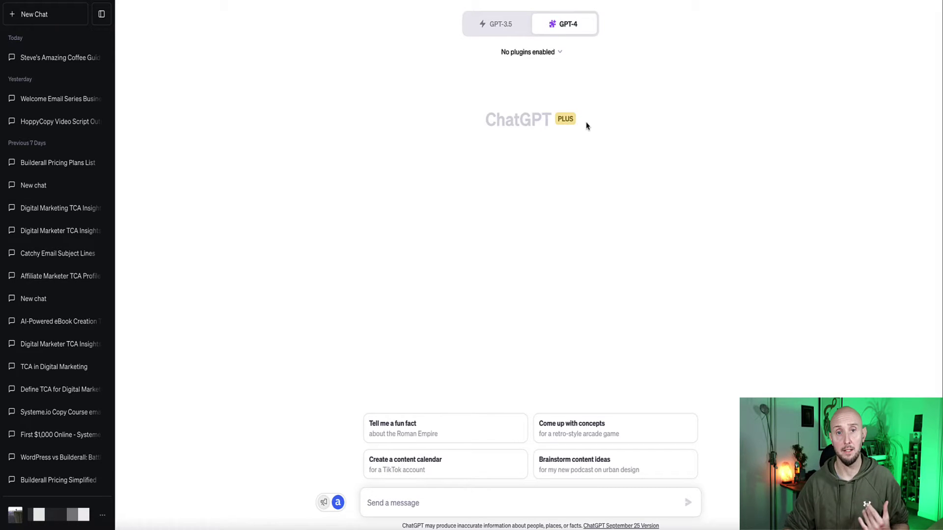
- Clear the stray text selection and check the current subscription plan from the account options
{"action": "left_click_drag", "start_coordinate": [587, 126], "coordinate": [474, 123]}
{"action": "left_click", "coordinate": [443, 125]}
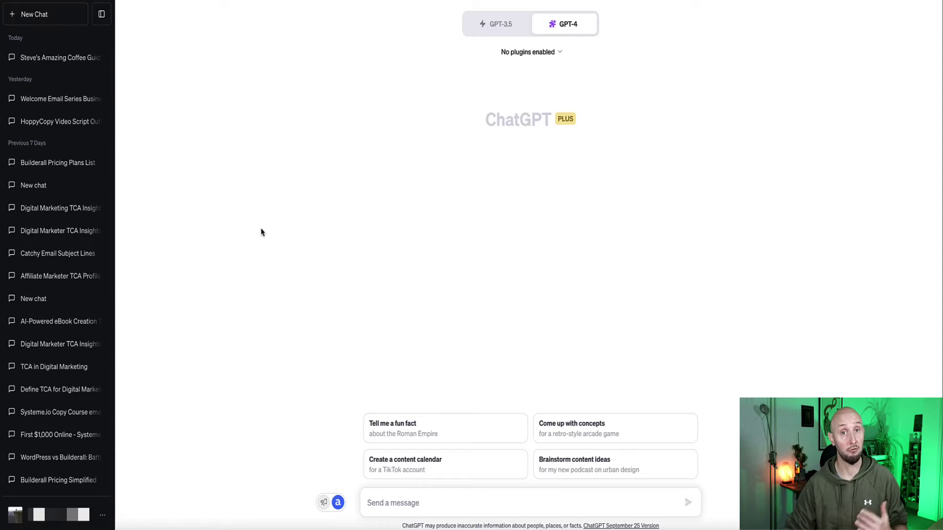
{"action": "left_click", "coordinate": [102, 519]}
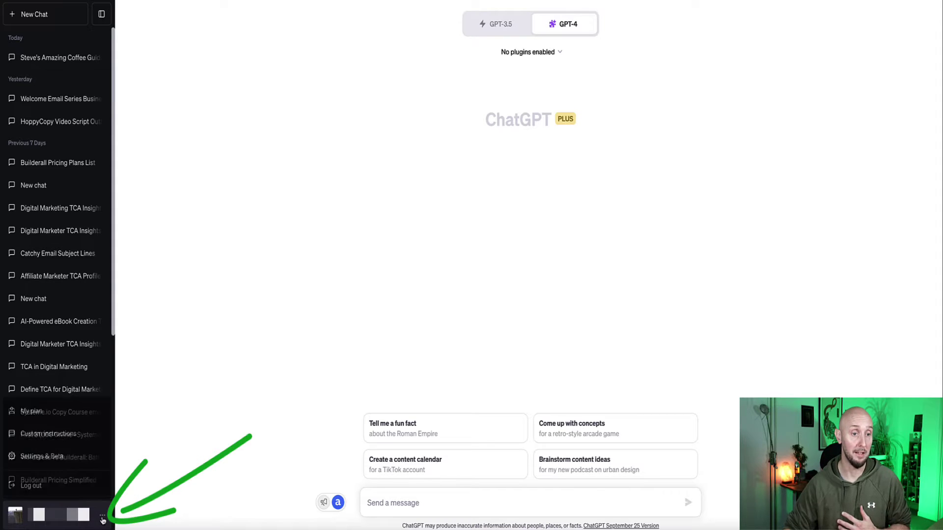
{"action": "left_click", "coordinate": [42, 412]}
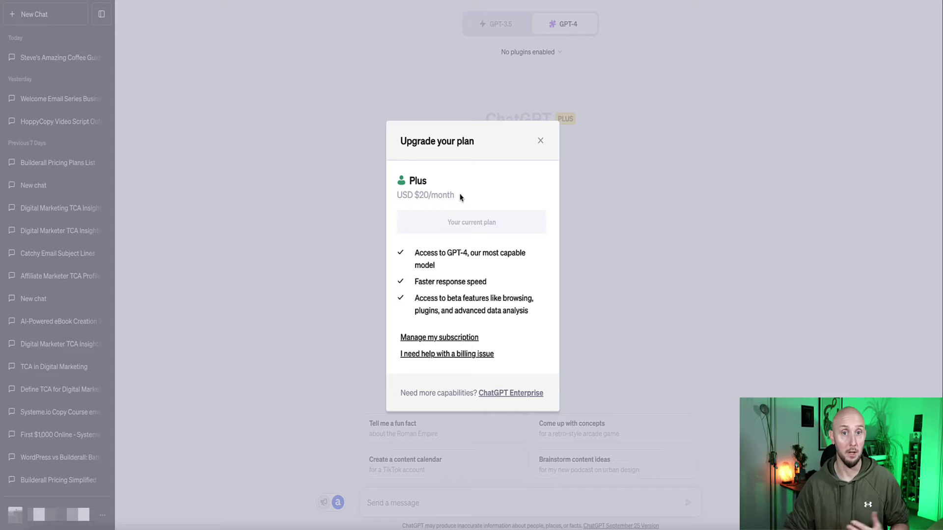
{"action": "left_click", "coordinate": [258, 180]}
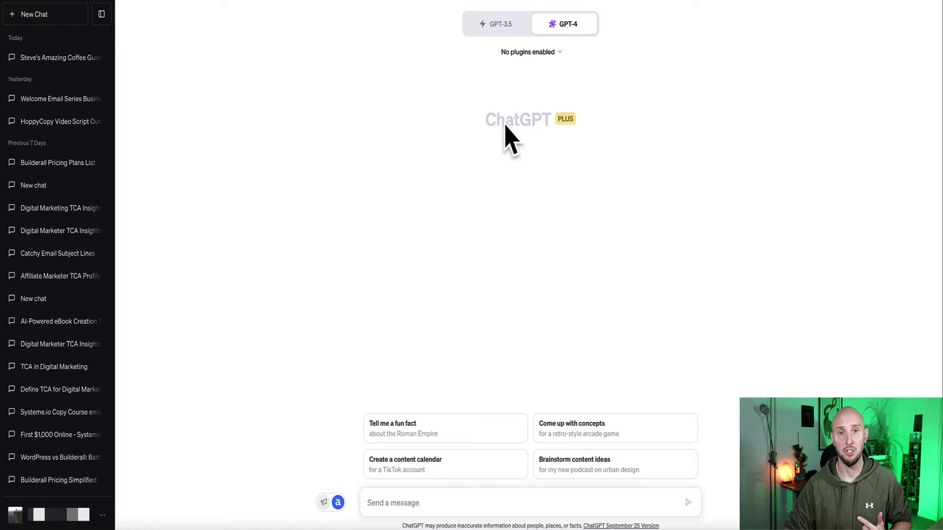
- Switch the chat model to GPT-4 with plugins
{"action": "left_click", "coordinate": [510, 29]}
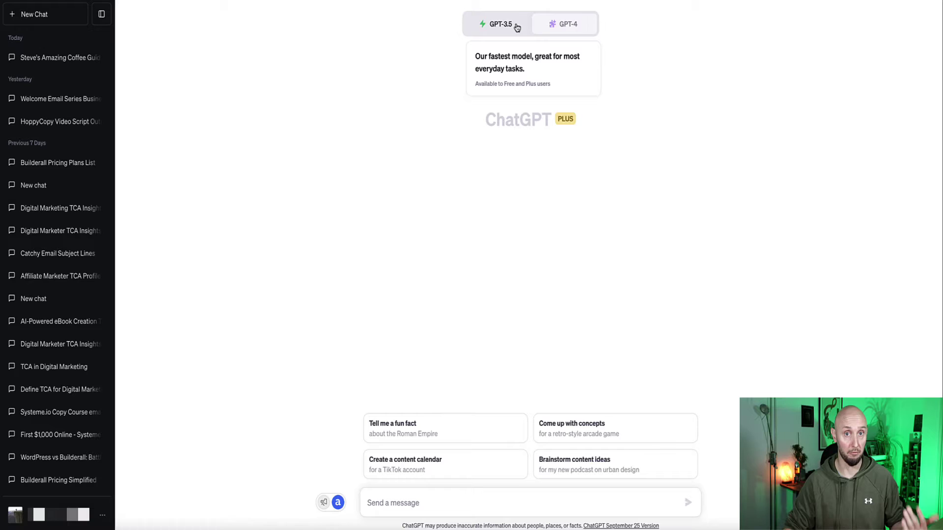
{"action": "left_click", "coordinate": [567, 25]}
{"action": "left_click", "coordinate": [567, 25]}
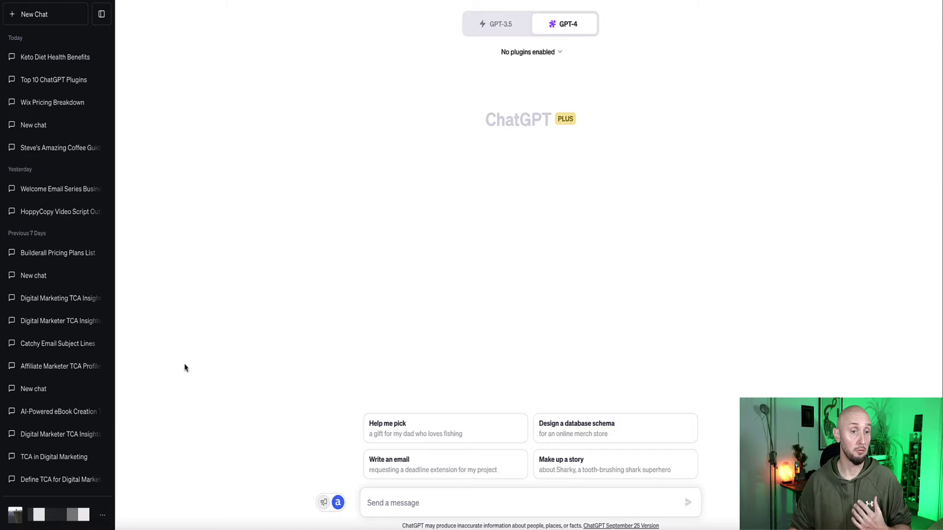
- Review the Beta features section of Settings, then close Settings
{"action": "left_click", "coordinate": [103, 518]}
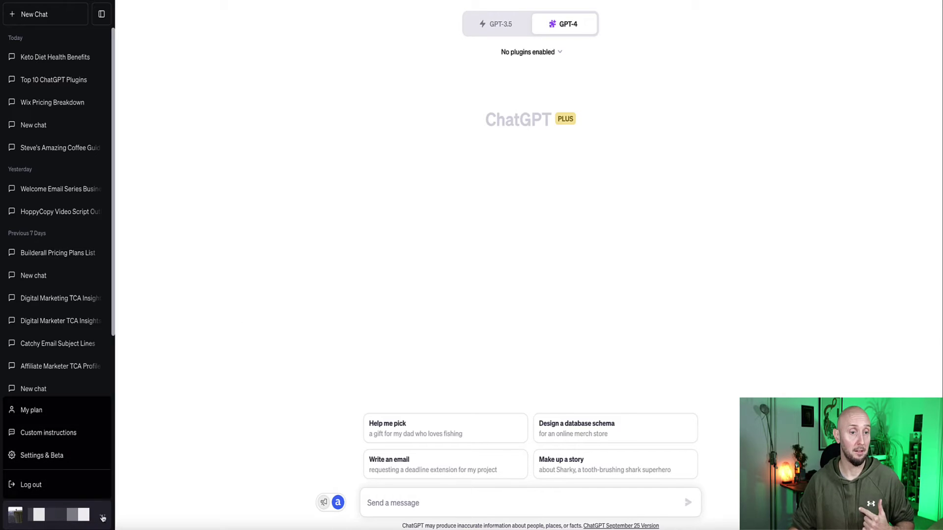
{"action": "left_click", "coordinate": [39, 458]}
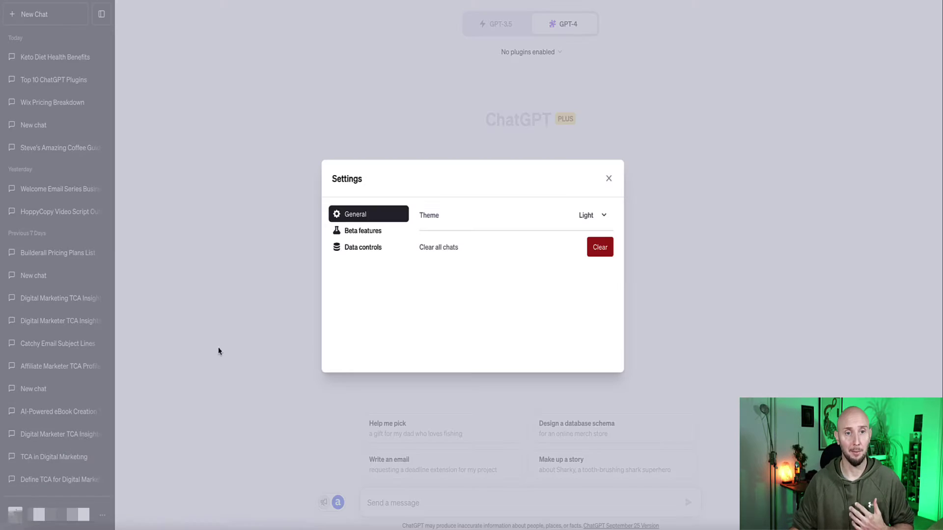
{"action": "left_click", "coordinate": [354, 235]}
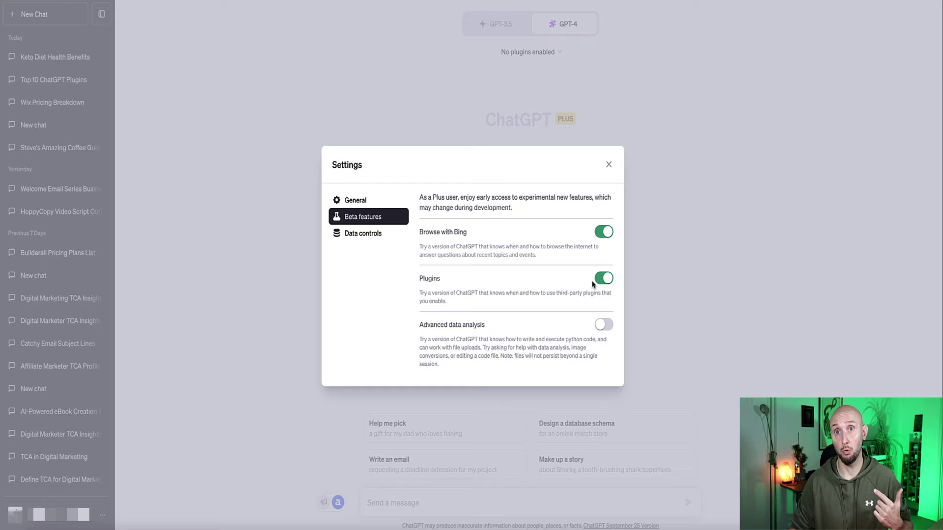
{"action": "left_click", "coordinate": [608, 165]}
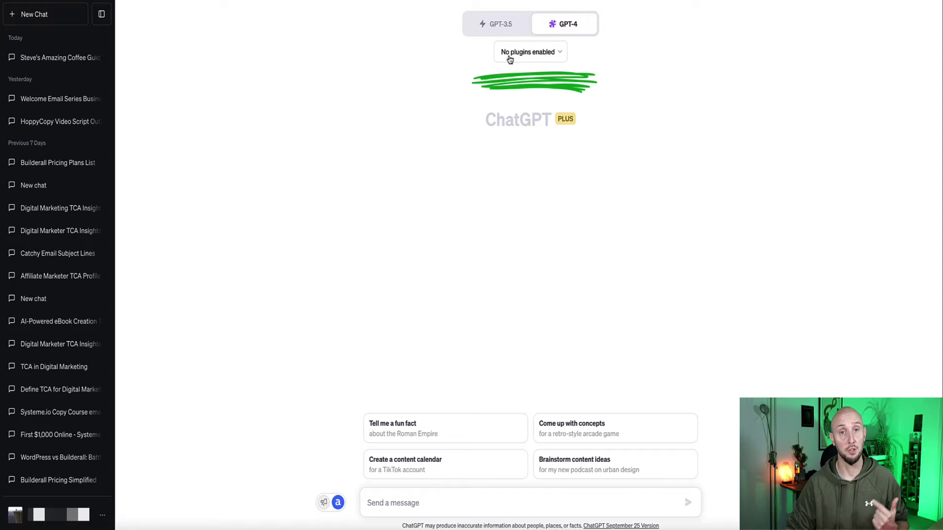
- Enable the Link Reader plugin in the installed plugins list
{"action": "left_click", "coordinate": [560, 55]}
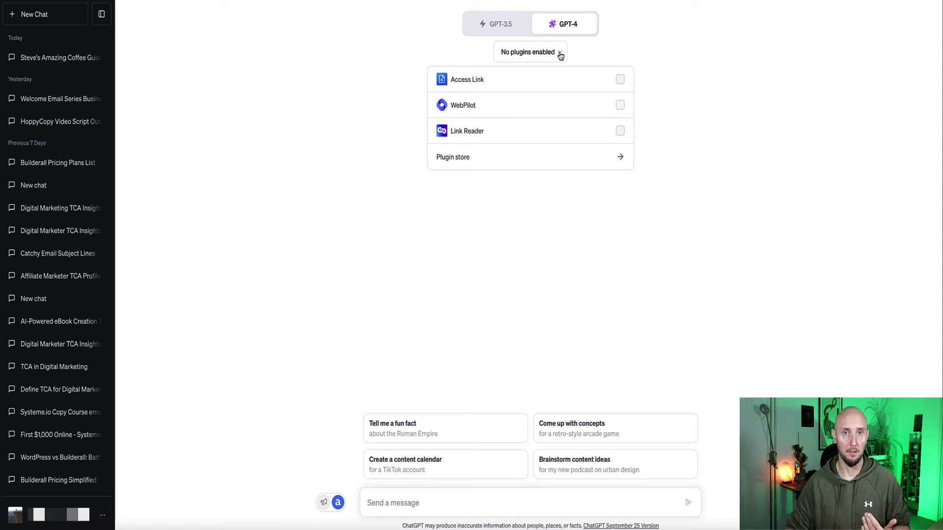
{"action": "left_click", "coordinate": [473, 108]}
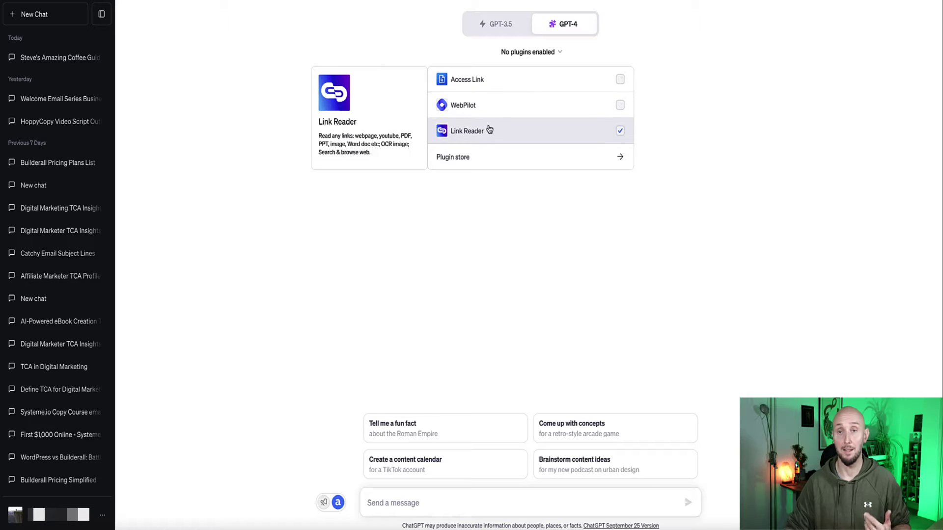
{"action": "left_click", "coordinate": [556, 58]}
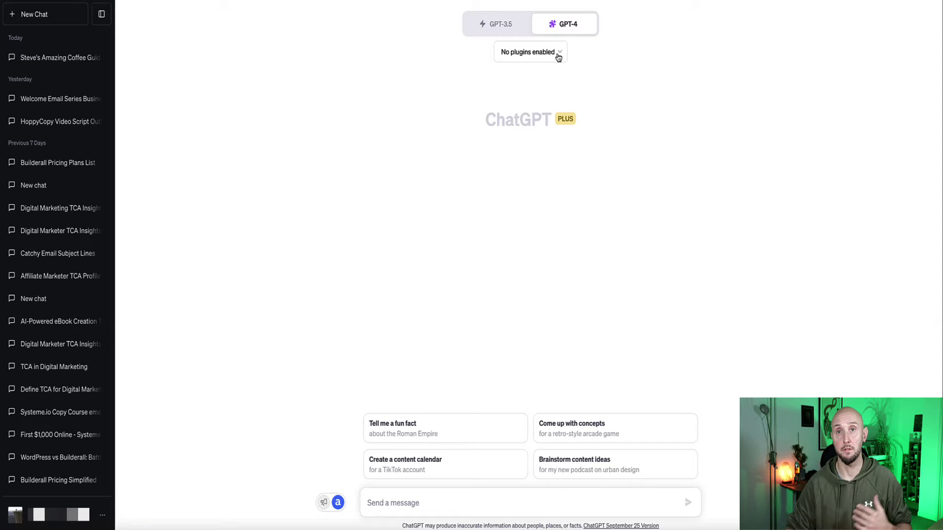
- Open the Plugin store, page through All plugins to page 4, then return to Popular
{"action": "left_click", "coordinate": [558, 57]}
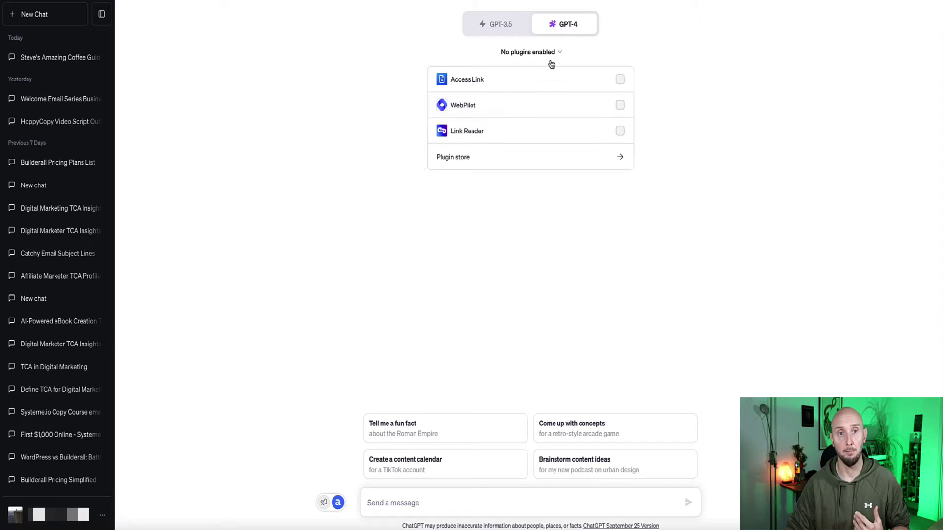
{"action": "left_click", "coordinate": [468, 160]}
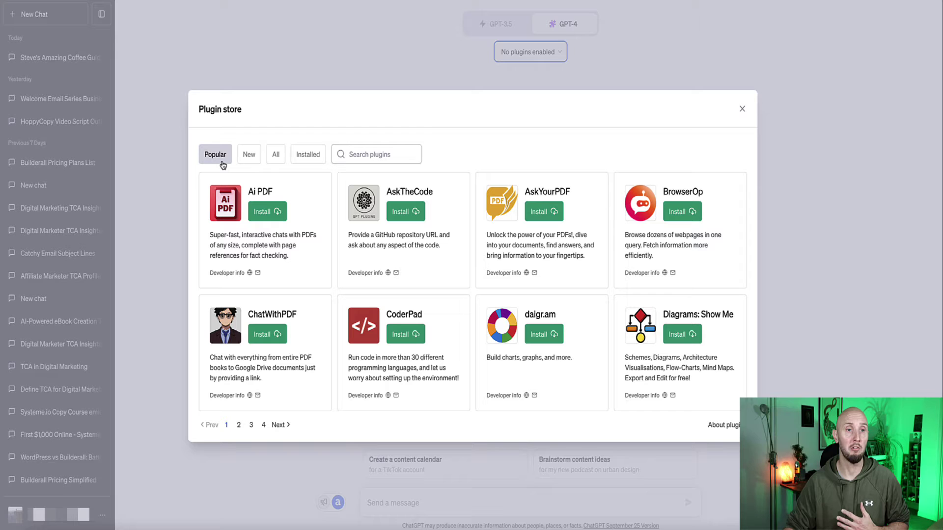
{"action": "left_click", "coordinate": [275, 155]}
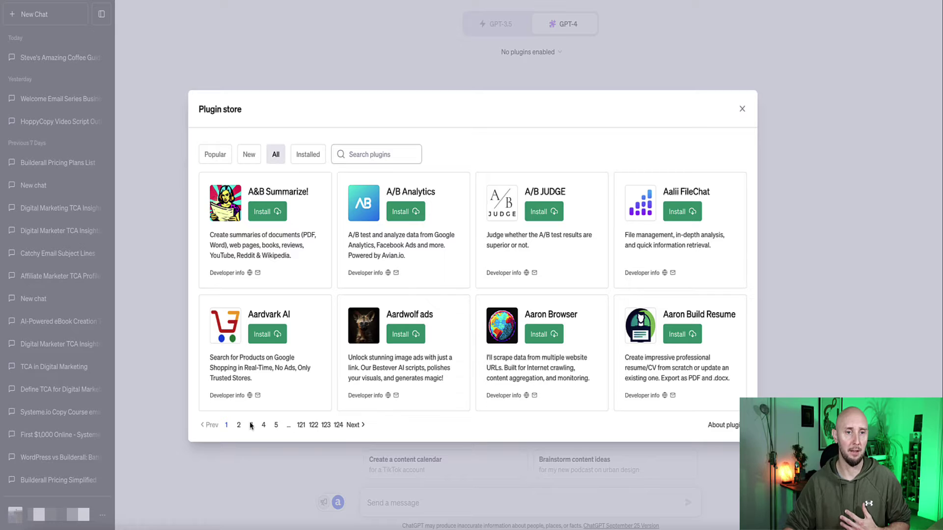
{"action": "left_click", "coordinate": [239, 426]}
{"action": "left_click", "coordinate": [251, 427]}
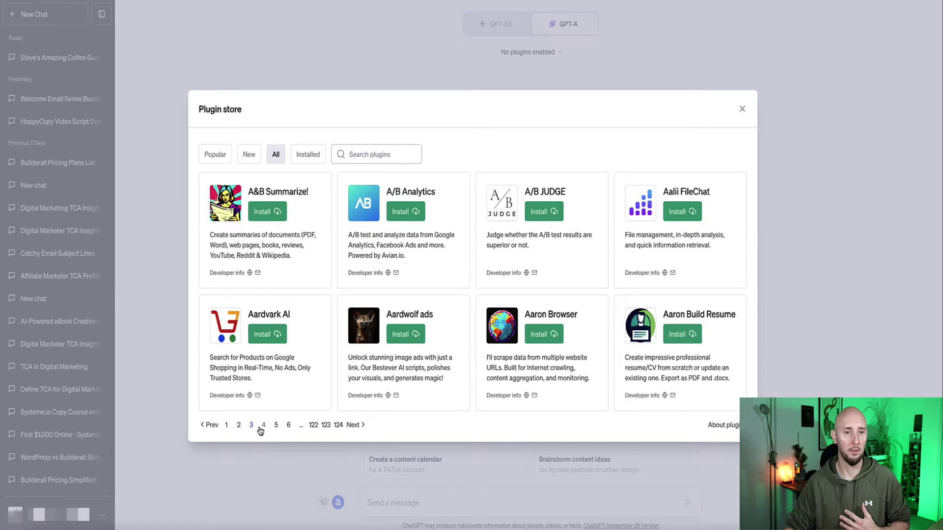
{"action": "left_click", "coordinate": [263, 427]}
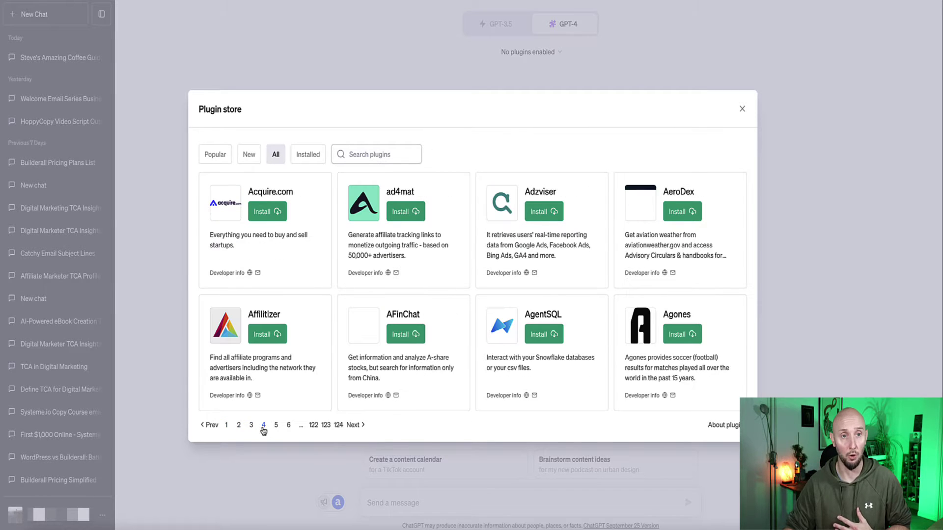
{"action": "left_click", "coordinate": [218, 156]}
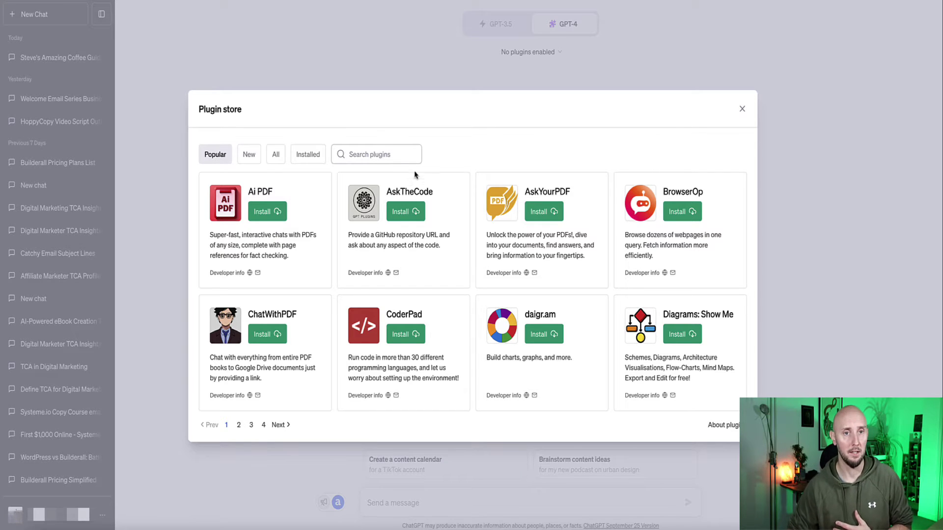
- Search the store for WebPilot, uninstall and reinstall it, then close the store
{"action": "left_click", "coordinate": [379, 154]}
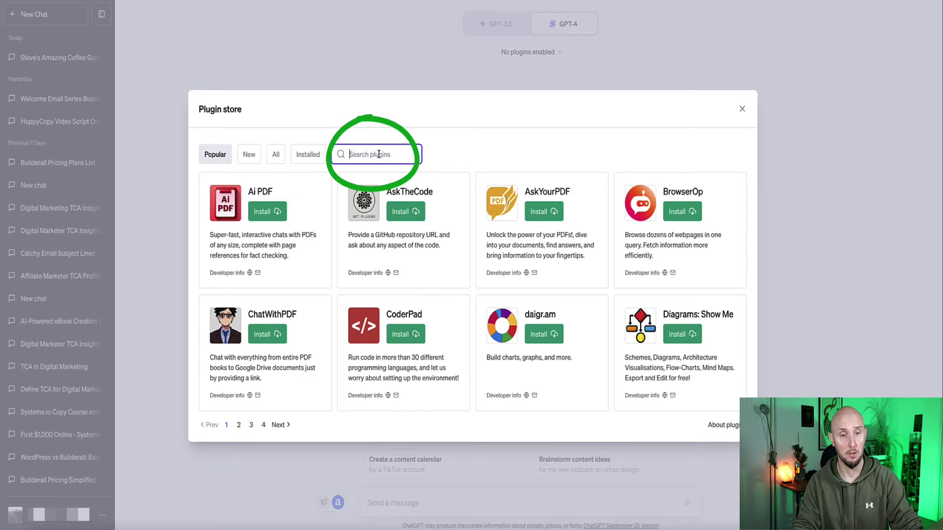
{"action": "type", "text": "WebPilot"}
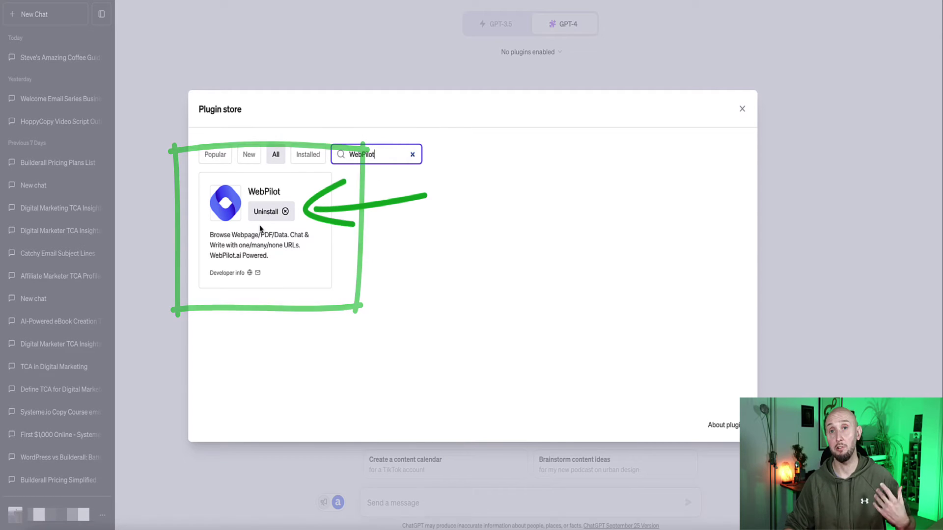
{"action": "left_click", "coordinate": [285, 215]}
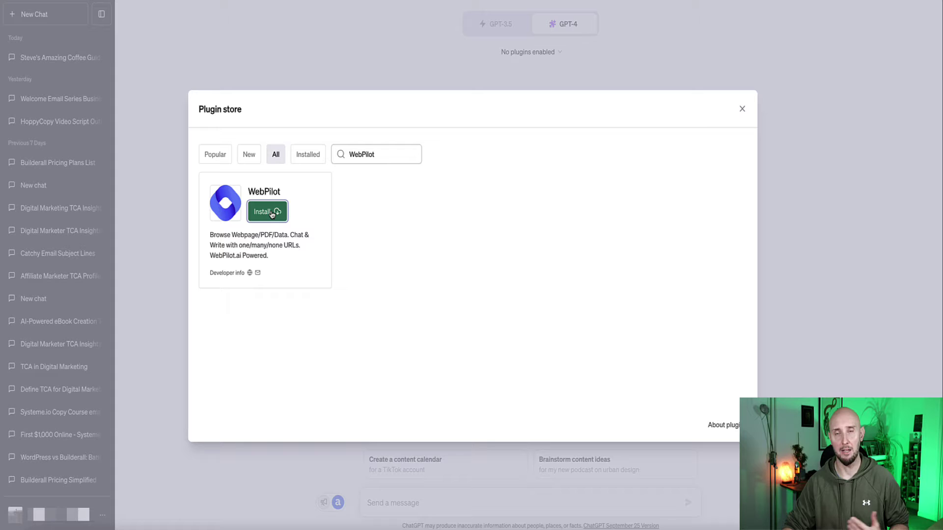
{"action": "left_click", "coordinate": [272, 213]}
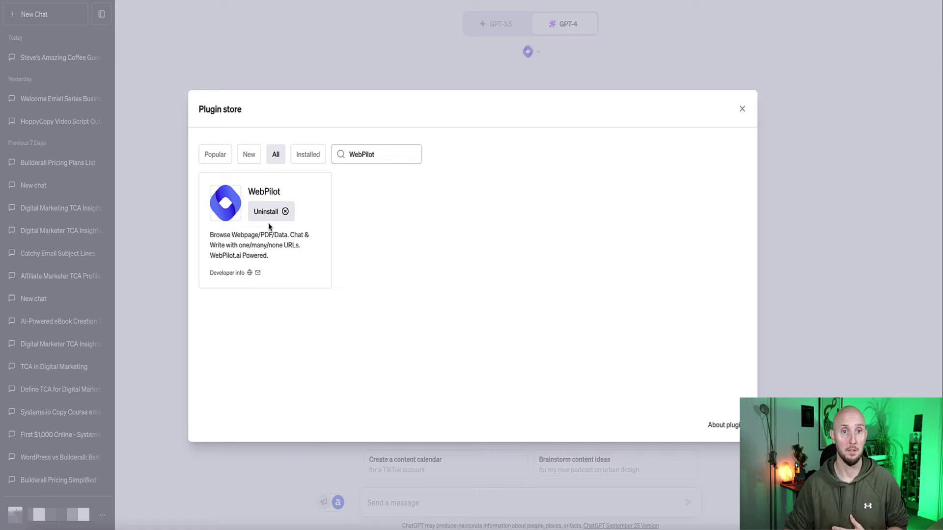
{"action": "left_click", "coordinate": [741, 109]}
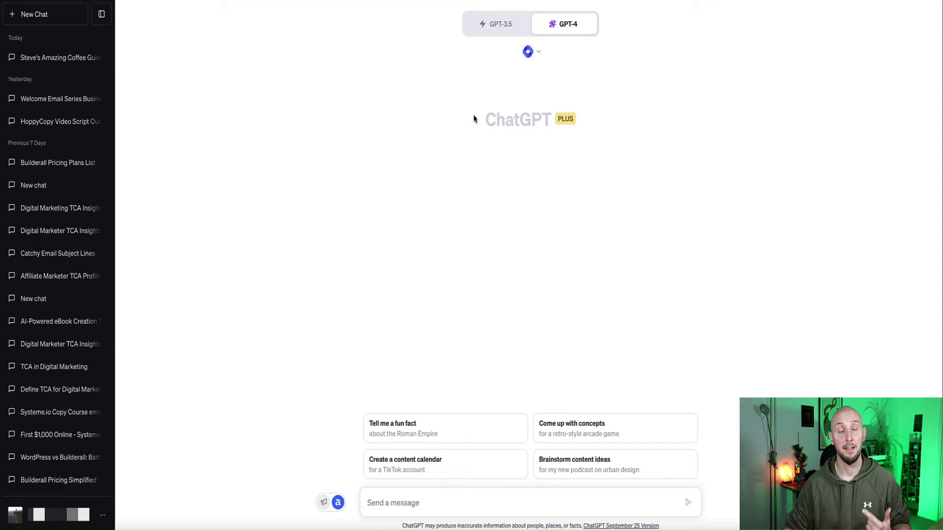
- Turn off Access Link and Link Reader in the plugins list, leaving only WebPilot checked
{"action": "left_click", "coordinate": [538, 55]}
{"action": "left_click", "coordinate": [593, 80]}
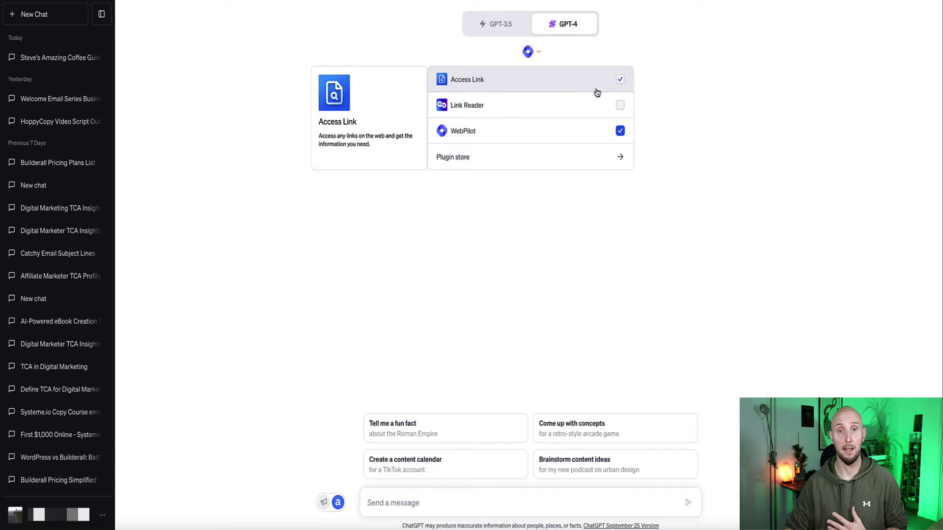
{"action": "left_click", "coordinate": [618, 132]}
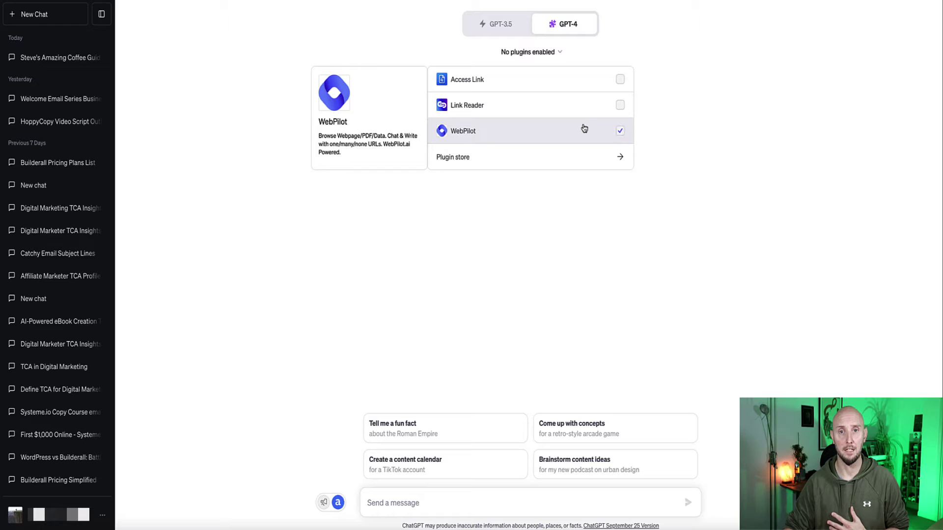
{"action": "left_click", "coordinate": [615, 133]}
{"action": "left_click", "coordinate": [589, 89]}
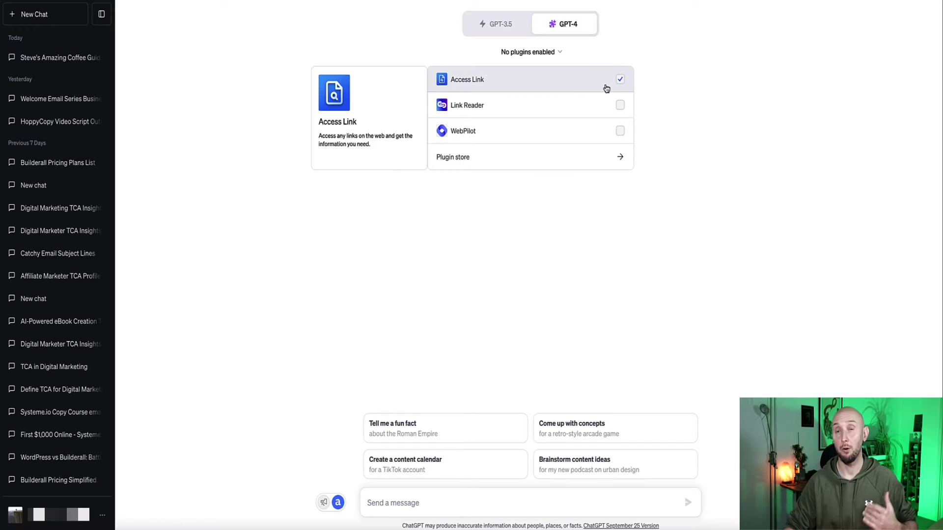
{"action": "left_click", "coordinate": [619, 132]}
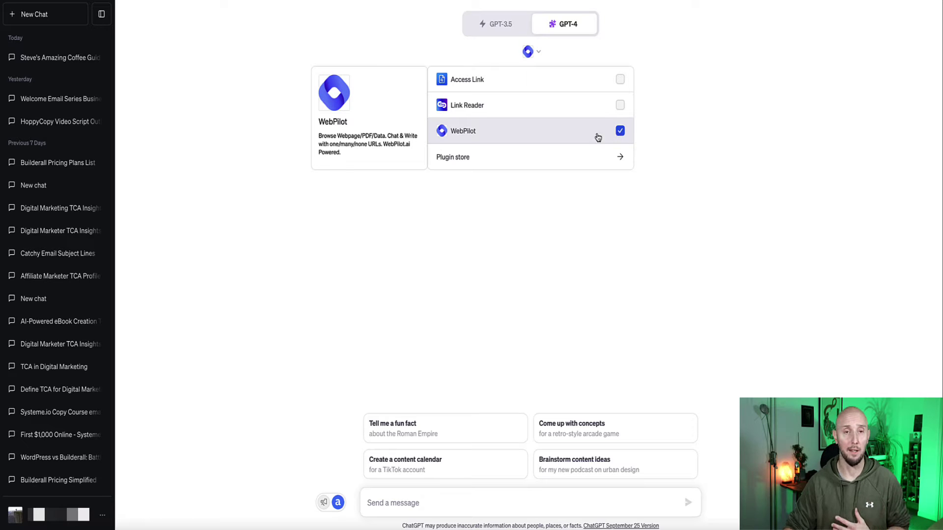
{"action": "left_click", "coordinate": [524, 63]}
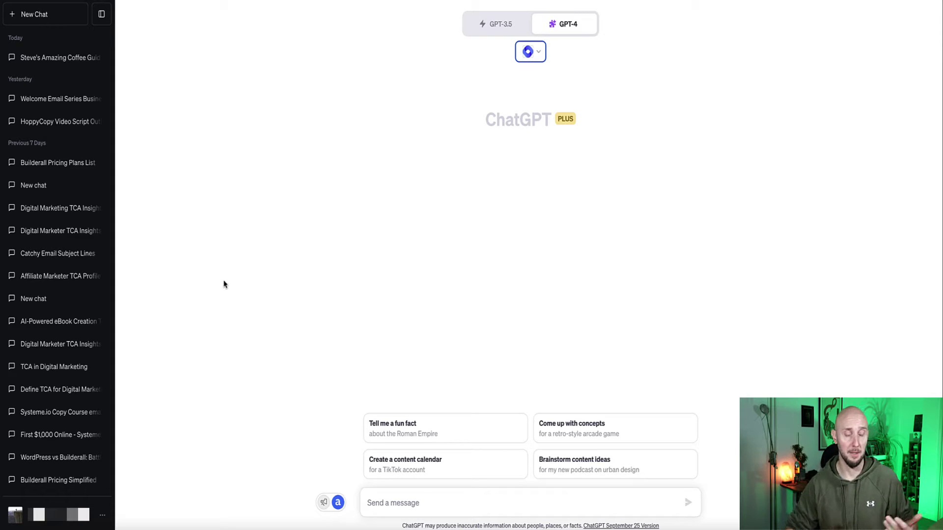
- Focus the message box to start the New York Times top 5 stories prompt
{"action": "left_click", "coordinate": [392, 506]}
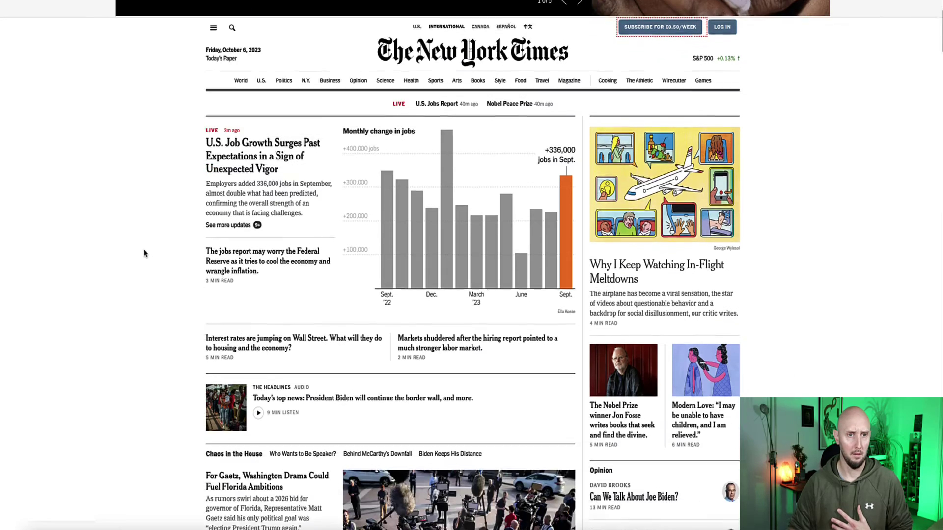
- Scroll down the New York Times homepage, comparing its headlines with ChatGPT's five listed stories
{"action": "scroll", "coordinate": [147, 253], "scroll_direction": "down", "scroll_amount": 3}
{"action": "scroll", "coordinate": [147, 253], "scroll_direction": "down", "scroll_amount": 3}
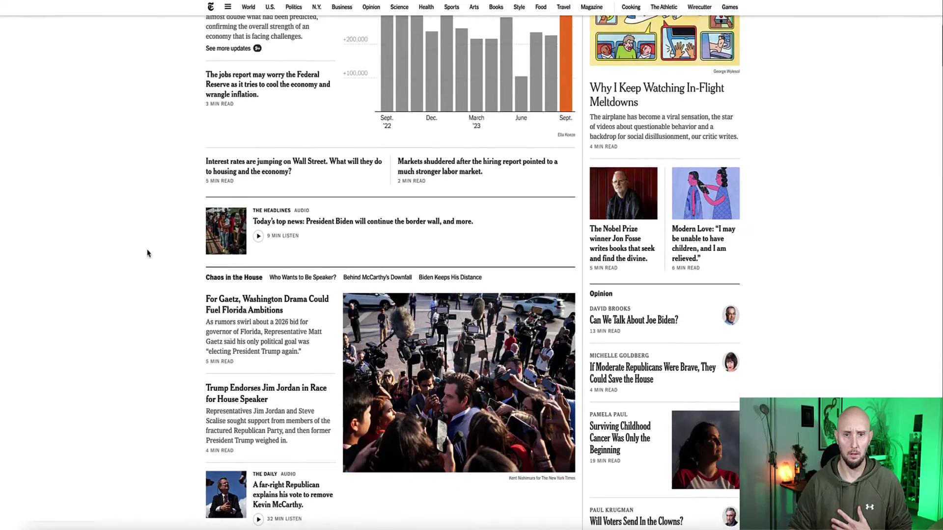
{"action": "scroll", "coordinate": [147, 254], "scroll_direction": "down", "scroll_amount": 1}
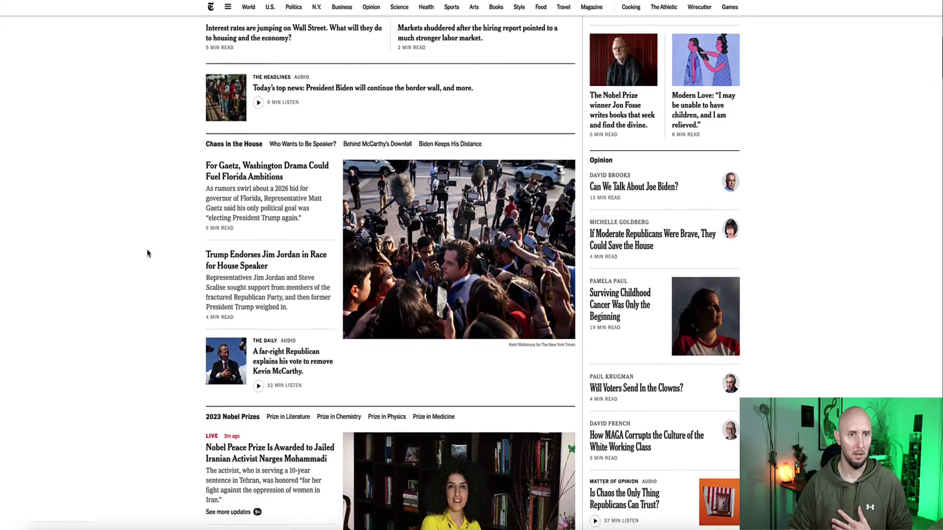
{"action": "left_click_drag", "start_coordinate": [202, 221], "coordinate": [310, 313]}
{"action": "left_click_drag", "start_coordinate": [302, 268], "coordinate": [206, 222]}
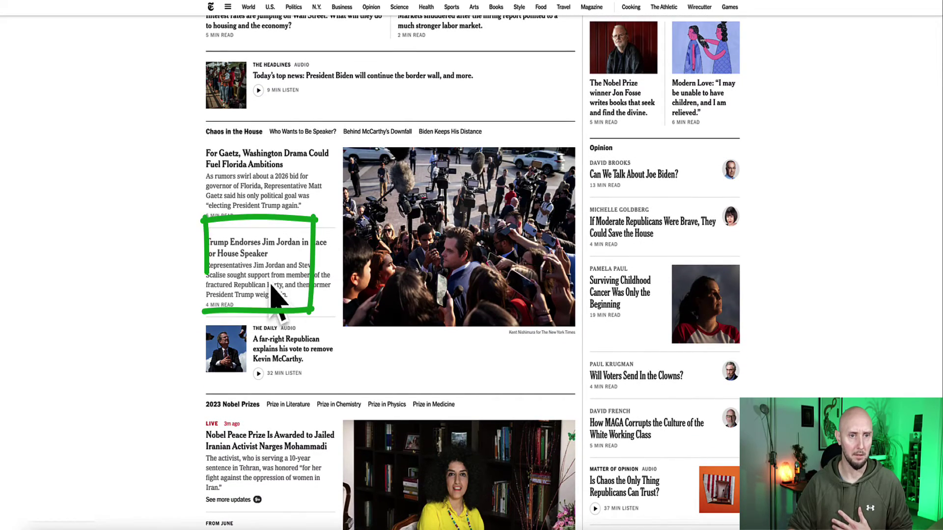
{"action": "scroll", "coordinate": [270, 294], "scroll_direction": "down", "scroll_amount": 1}
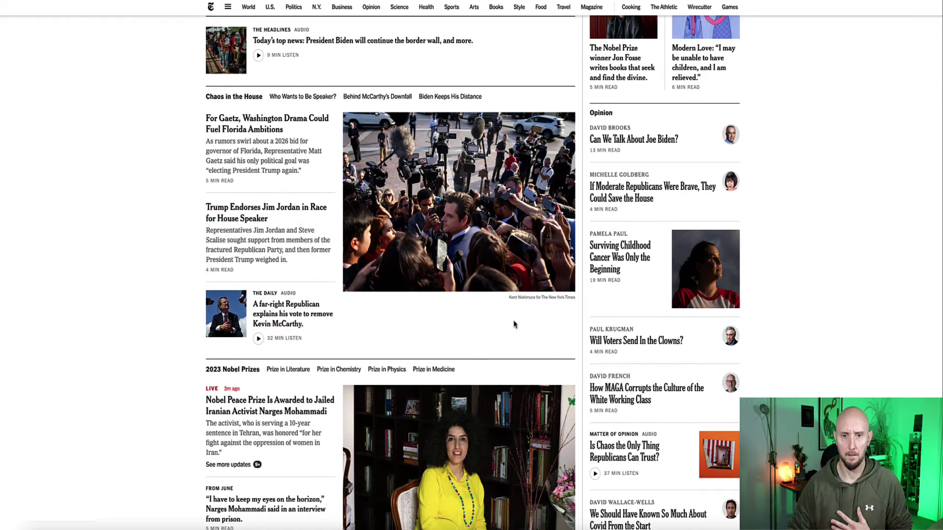
{"action": "scroll", "coordinate": [511, 326], "scroll_direction": "down", "scroll_amount": 2}
{"action": "left_click_drag", "start_coordinate": [634, 329], "coordinate": [687, 415]}
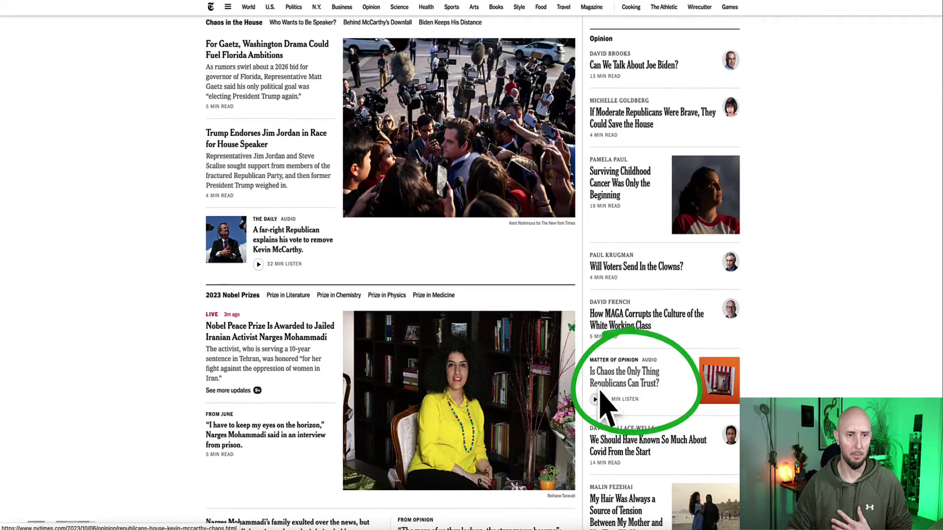
{"action": "scroll", "coordinate": [638, 383], "scroll_direction": "down", "scroll_amount": 1}
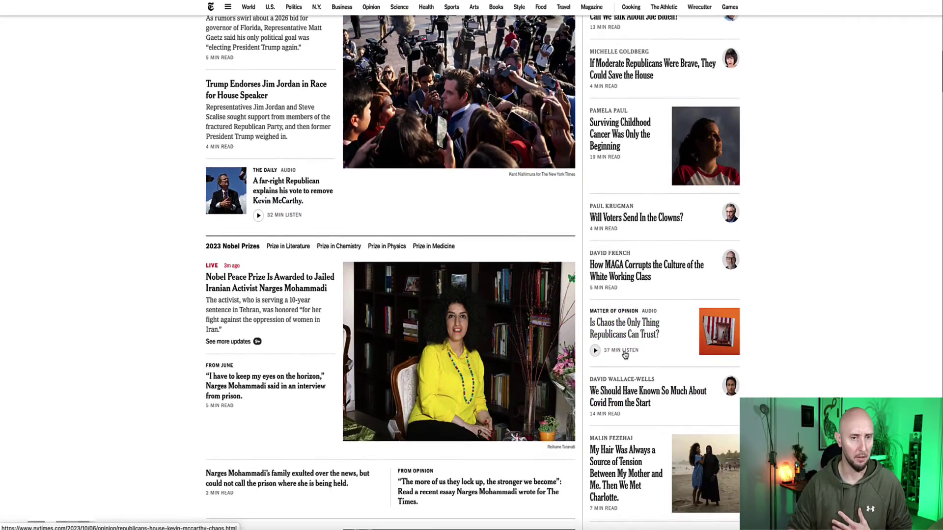
{"action": "scroll", "coordinate": [634, 363], "scroll_direction": "down", "scroll_amount": 5}
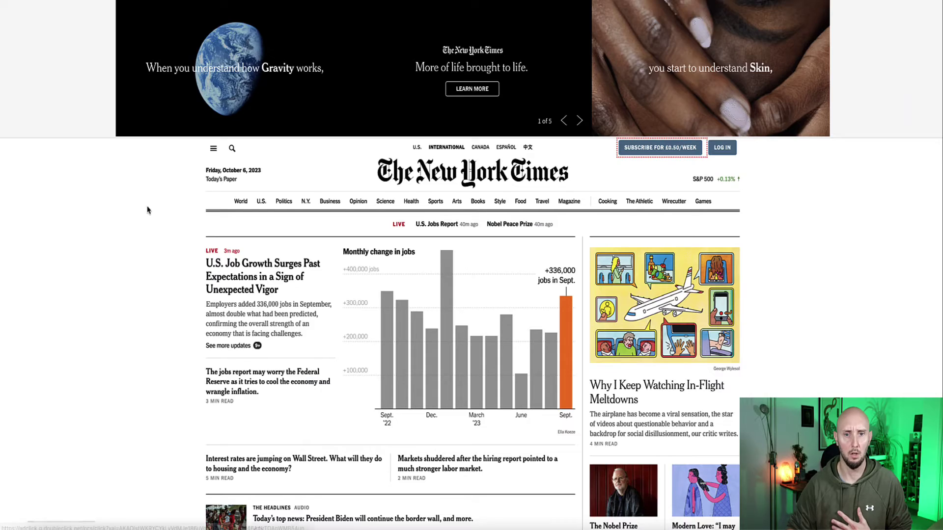
{"action": "scroll", "coordinate": [130, 206], "scroll_direction": "down", "scroll_amount": 7}
{"action": "scroll", "coordinate": [131, 207], "scroll_direction": "down", "scroll_amount": 2}
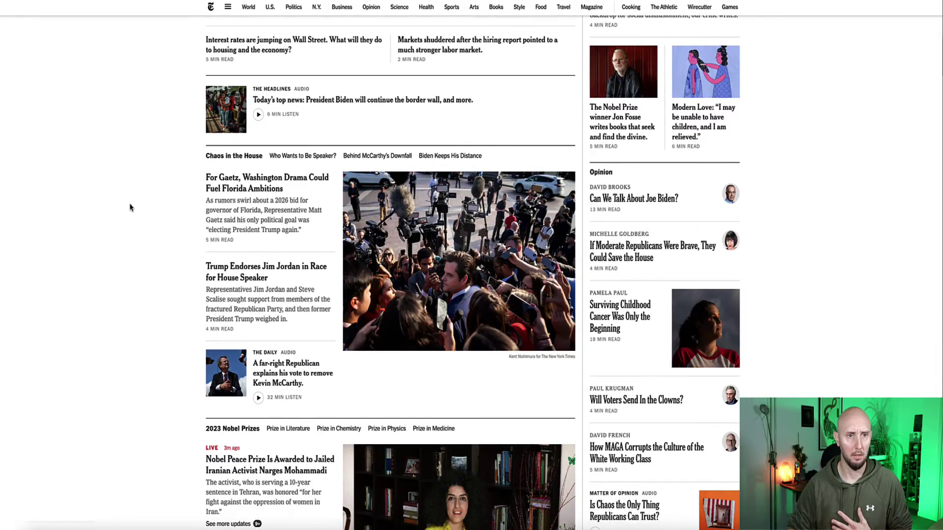
{"action": "scroll", "coordinate": [131, 207], "scroll_direction": "down", "scroll_amount": 3}
{"action": "scroll", "coordinate": [131, 208], "scroll_direction": "down", "scroll_amount": 2}
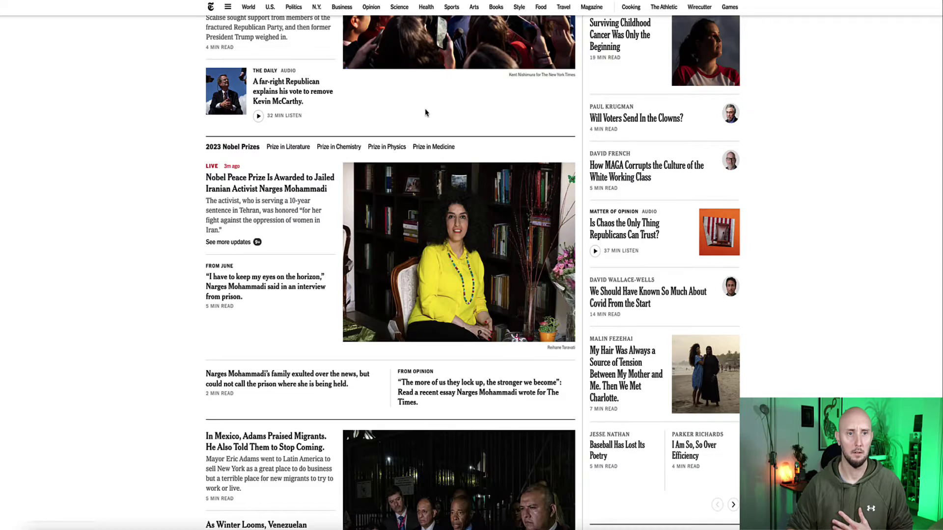
{"action": "scroll", "coordinate": [216, 237], "scroll_direction": "down", "scroll_amount": 2}
{"action": "scroll", "coordinate": [216, 237], "scroll_direction": "down", "scroll_amount": 3}
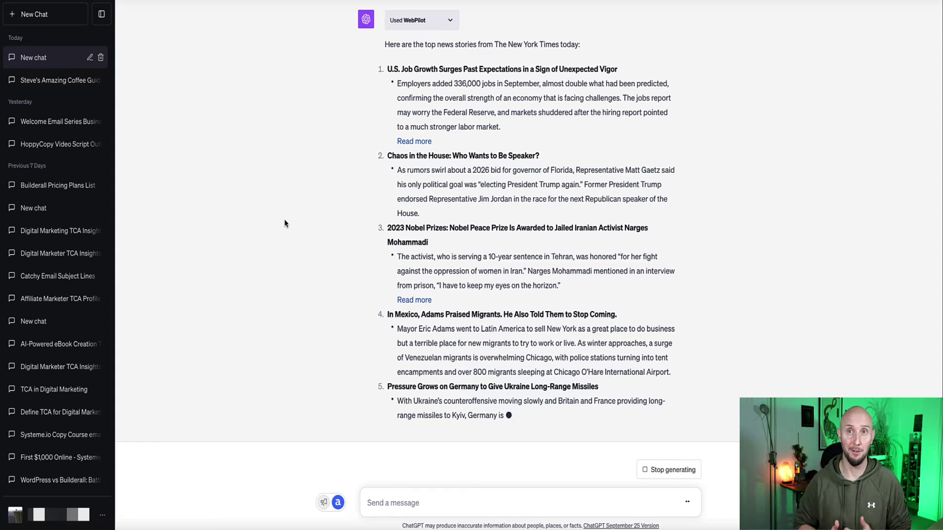
- Start a new empty chat, then load wix.com in a new browser tab
{"action": "key", "text": "ctrl+shift+o"}
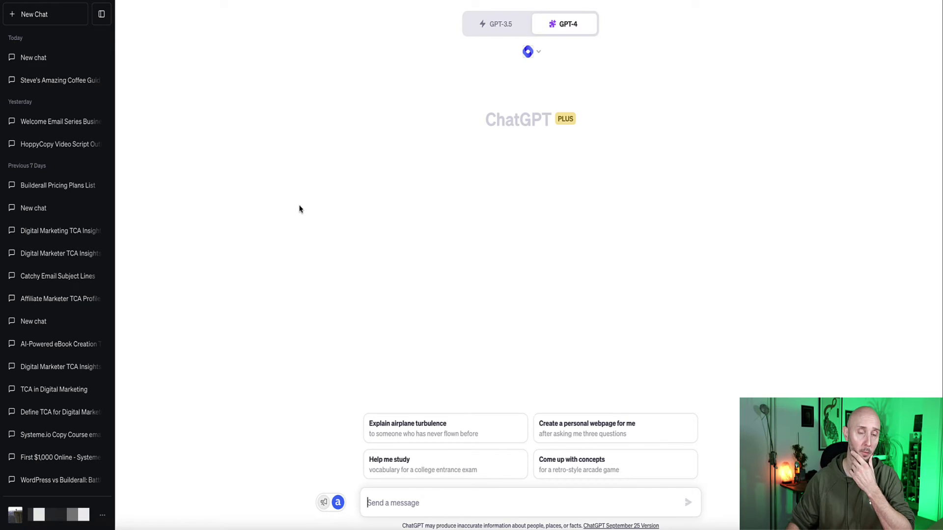
{"action": "key", "text": "ctrl+t"}
{"action": "type", "text": "wix.com"}
{"action": "key", "text": "Return"}
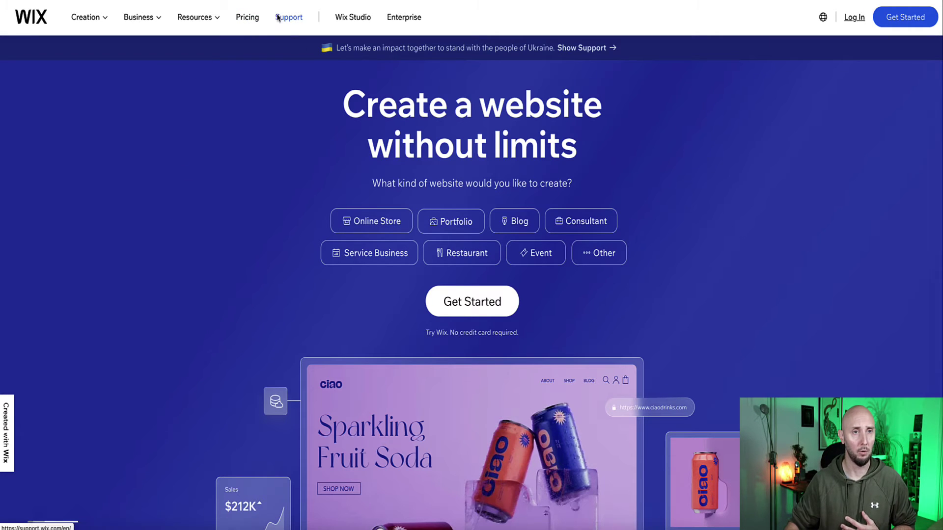
- Review the Wix Premium plans pricing page, priced £7.50 to £119 per month
{"action": "left_click", "coordinate": [247, 17]}
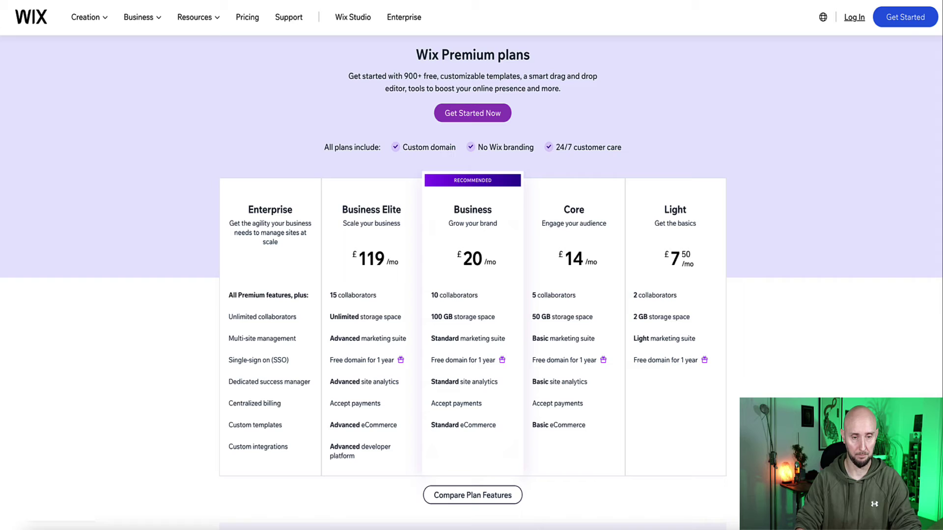
{"action": "scroll", "coordinate": [361, 167], "scroll_direction": "down", "scroll_amount": 6}
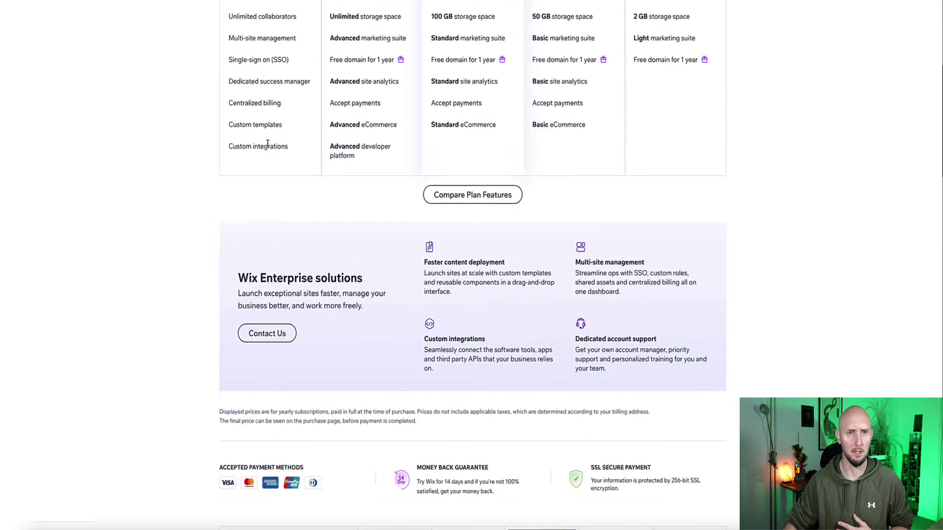
{"action": "scroll", "coordinate": [282, 145], "scroll_direction": "up", "scroll_amount": 6}
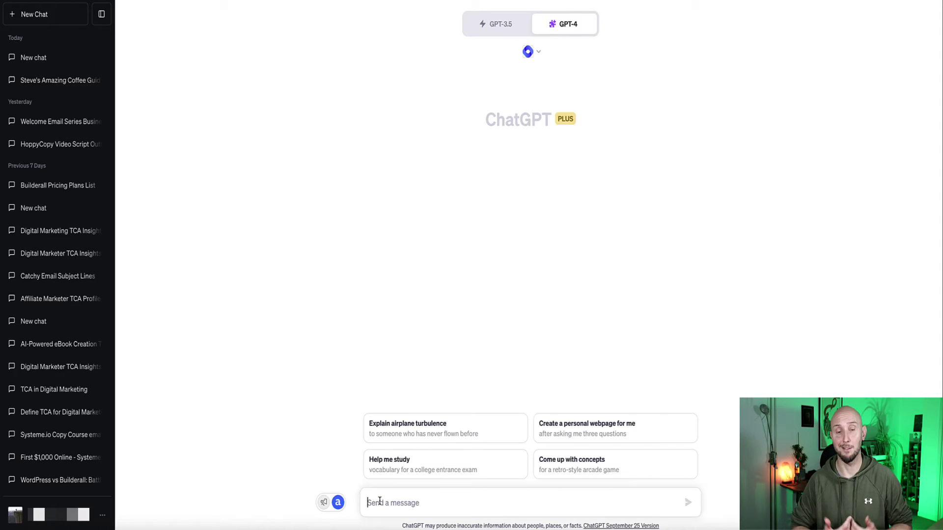
- Ask for a concise bullet-point breakdown of Wix pricing, with the Wix plans page link pasted below
{"action": "type", "text": "Give me a concise breakdown of Wix pricing in a bullet point list"}
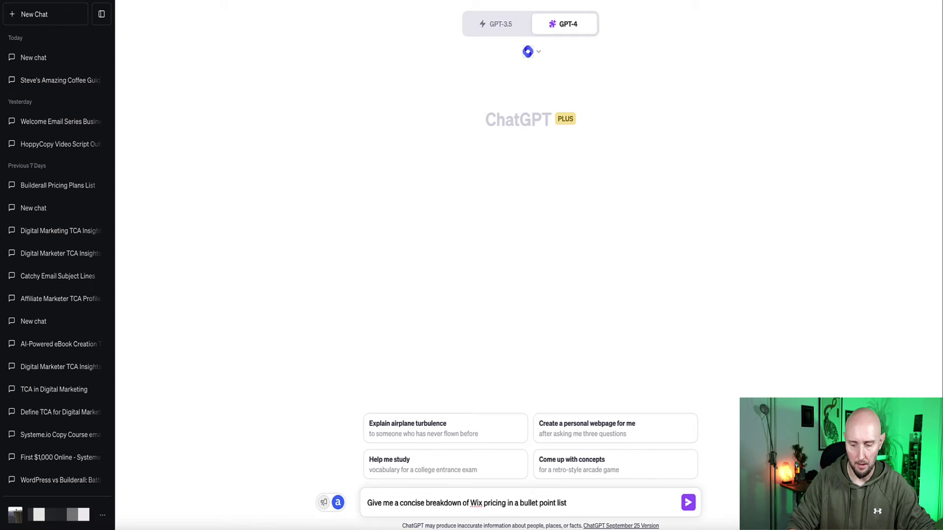
{"action": "key", "text": "shift+Return"}
{"action": "type", "text": "https://www.wix.com/premium-purchase-plan/dynamo"}
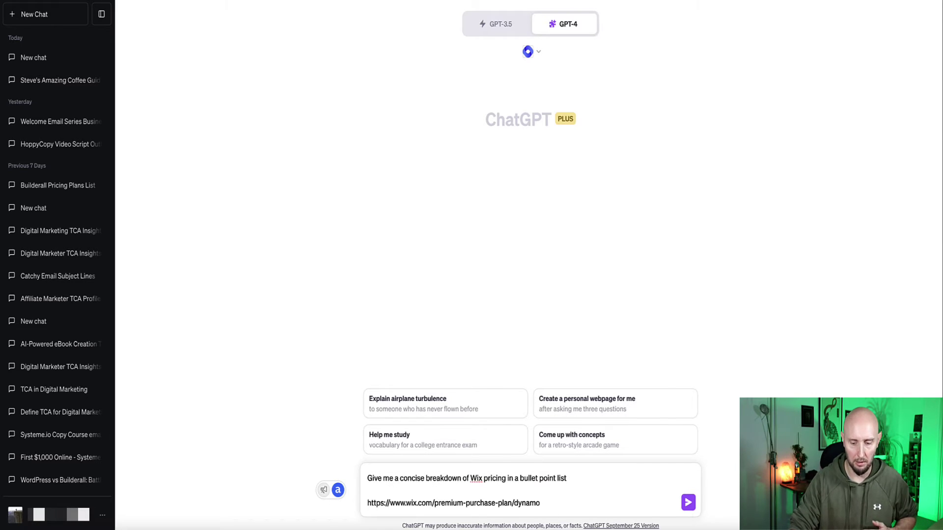
{"action": "key", "text": "Return"}
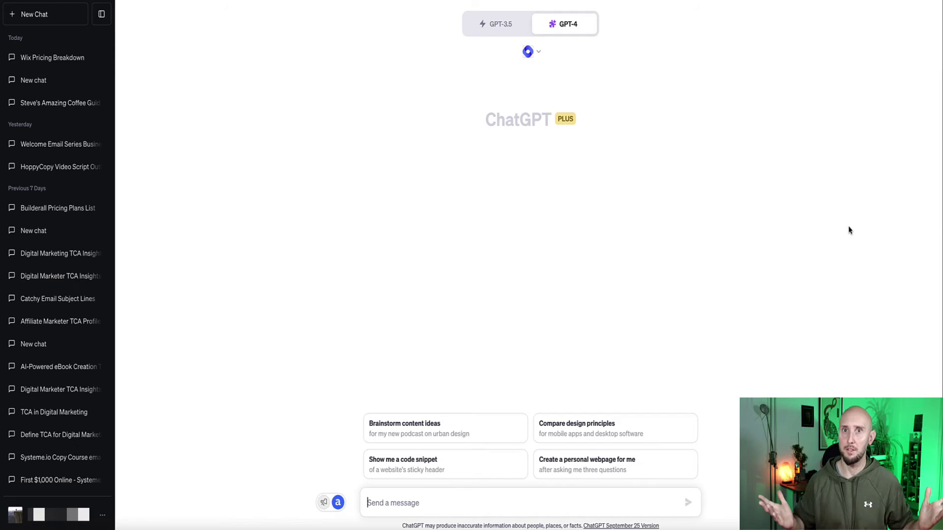
- Ask ChatGPT to access the internet for the top 10 most useful ChatGPT plugins, then highlight VoxScript
{"action": "type", "text": "Access the internet and tell me the top 10 most useful plugins for ChatGPT"}
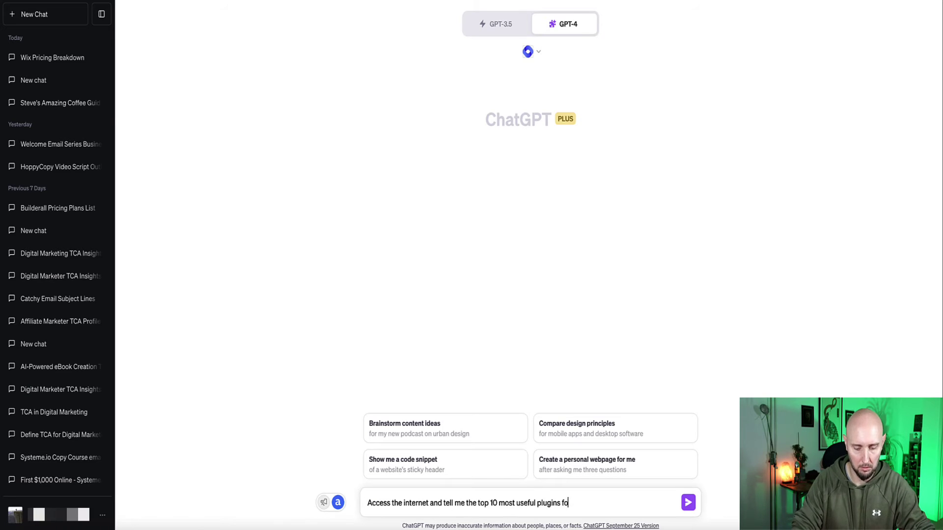
{"action": "key", "text": "Return"}
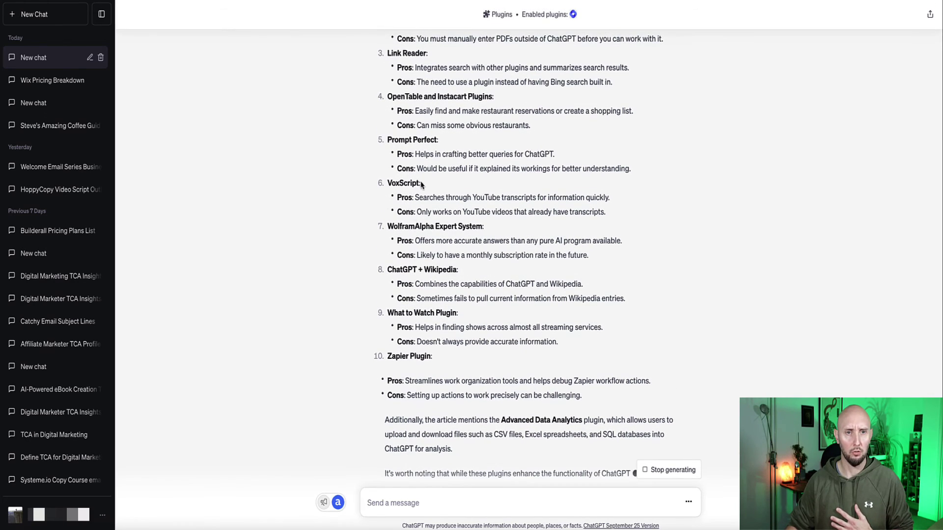
{"action": "left_click_drag", "start_coordinate": [418, 182], "coordinate": [387, 182]}
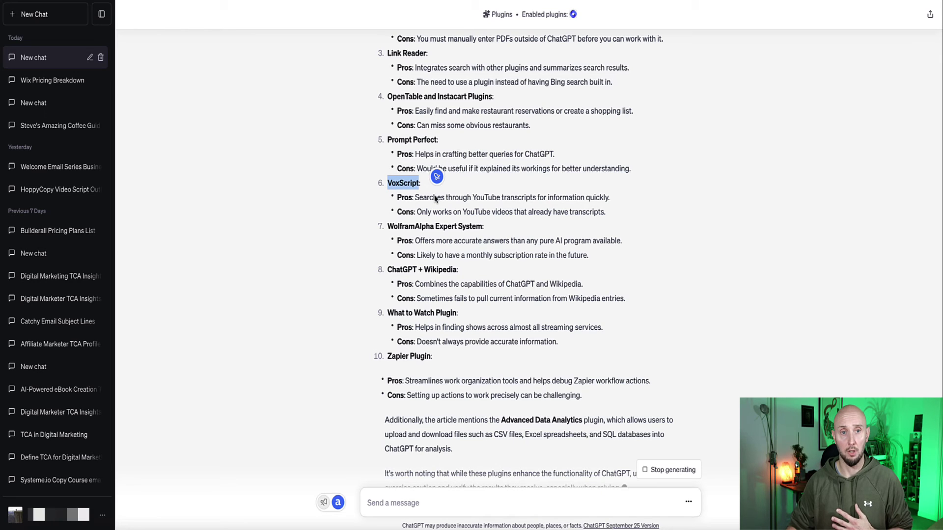
{"action": "scroll", "coordinate": [451, 180], "scroll_direction": "up", "scroll_amount": 4}
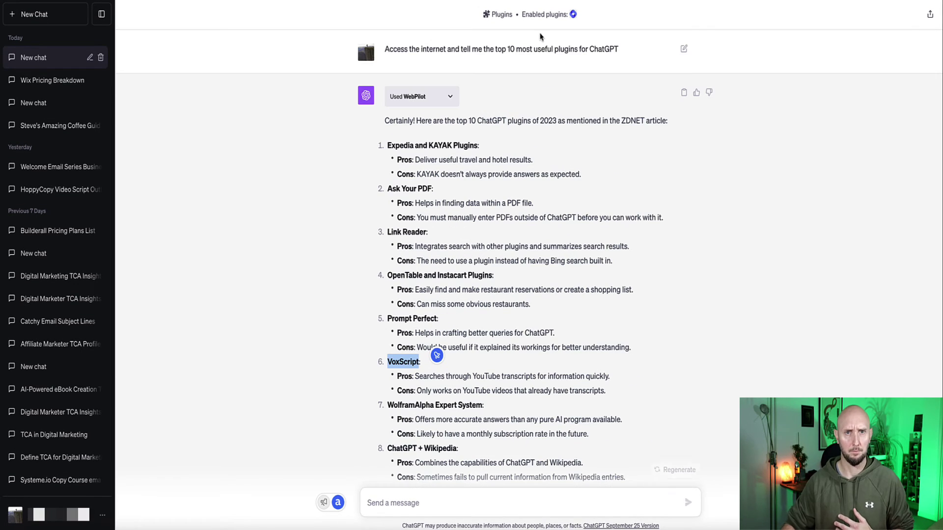
- In a new chat, search the Plugin store for VoxScript, install it, and close the store
{"action": "key", "text": "ctrl+shift+o"}
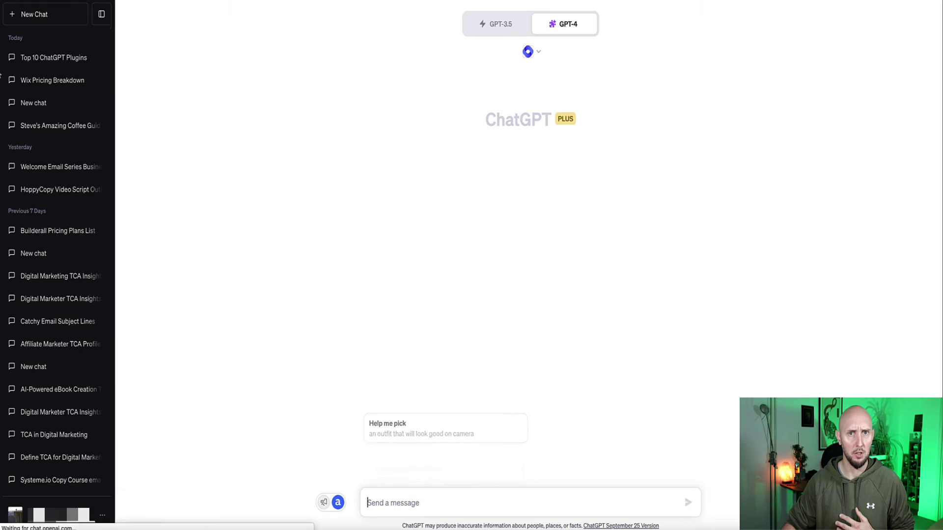
{"action": "left_click", "coordinate": [531, 53]}
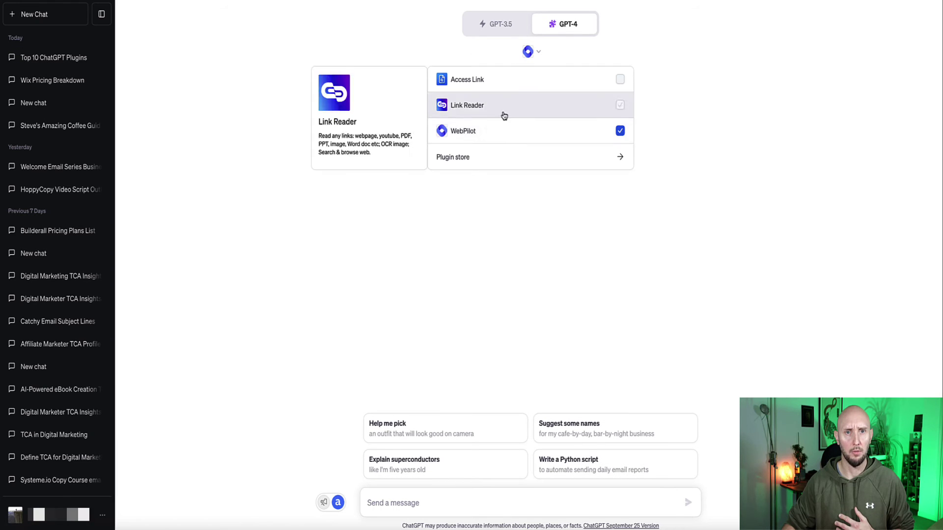
{"action": "left_click", "coordinate": [448, 156]}
{"action": "left_click", "coordinate": [371, 154]}
{"action": "type", "text": "VoxScript"}
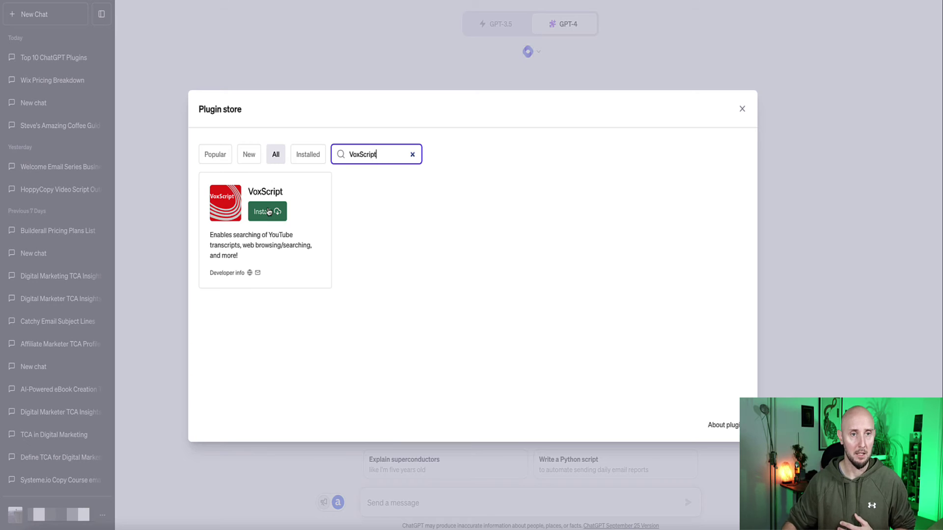
{"action": "left_click", "coordinate": [269, 211]}
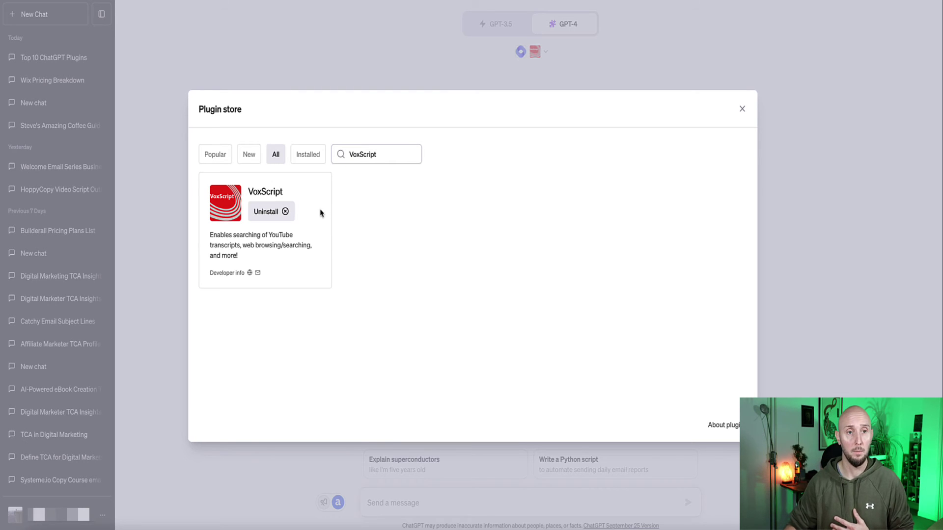
{"action": "left_click", "coordinate": [742, 109]}
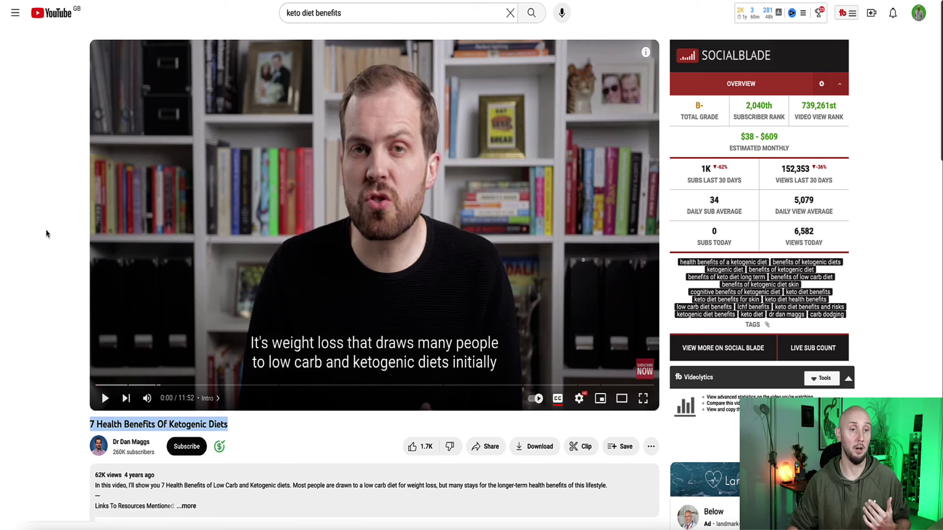
- Deselect the keto video title on the YouTube page
{"action": "left_click", "coordinate": [47, 234]}
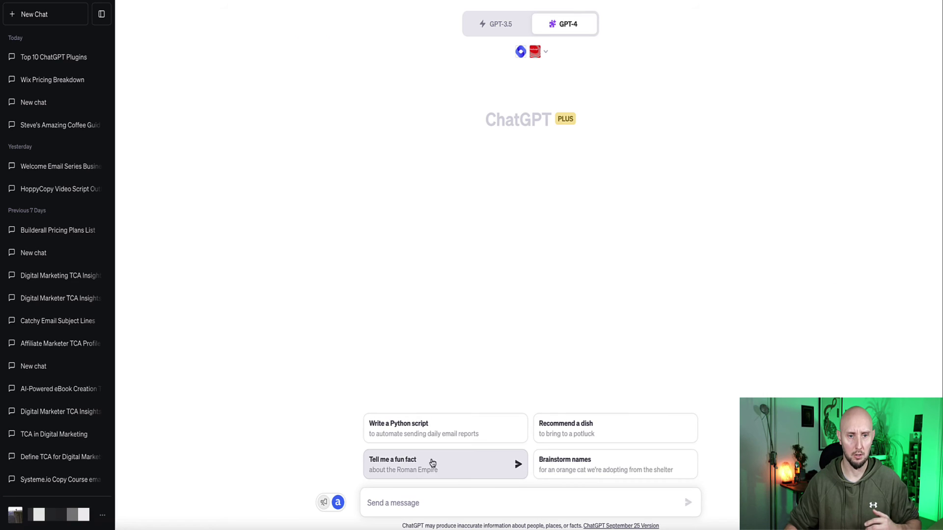
- Ask ChatGPT 'Give me a summary of the YouTube vidoe' with the pasted keto video link
{"action": "type", "text": "Gi"}
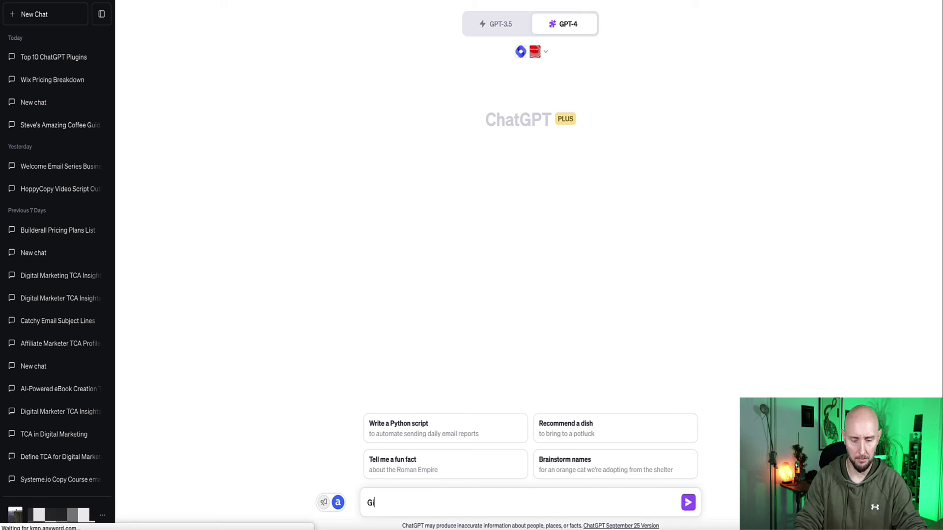
{"action": "type", "text": "ve me a summa"}
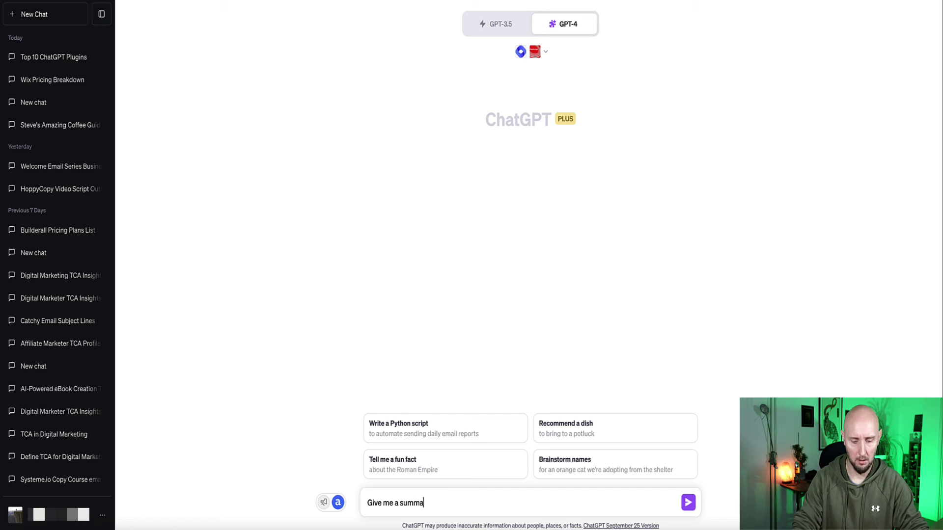
{"action": "type", "text": "ry of the YouT"}
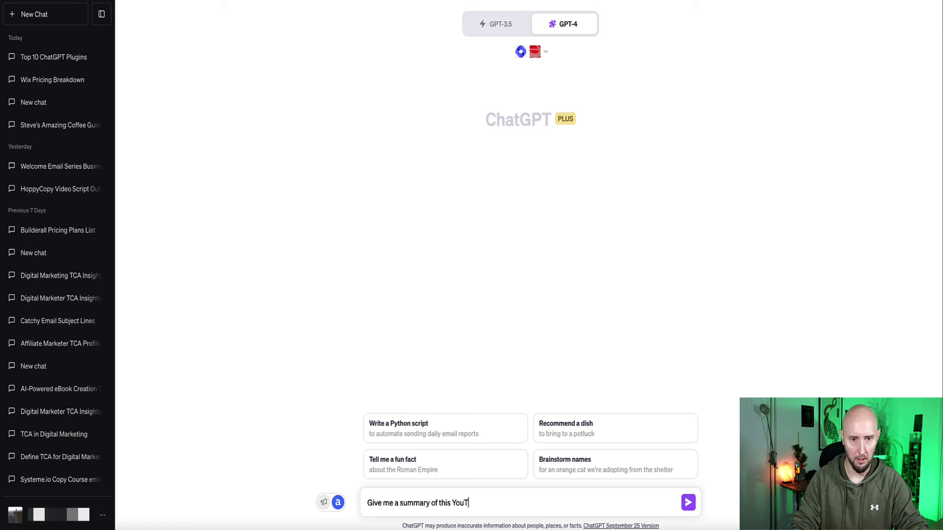
{"action": "type", "text": "ube vidoe"}
{"action": "type", "text": "https://www.youtube.com/watch?v=KaFvWCTWSOo"}
{"action": "key", "text": "Return"}
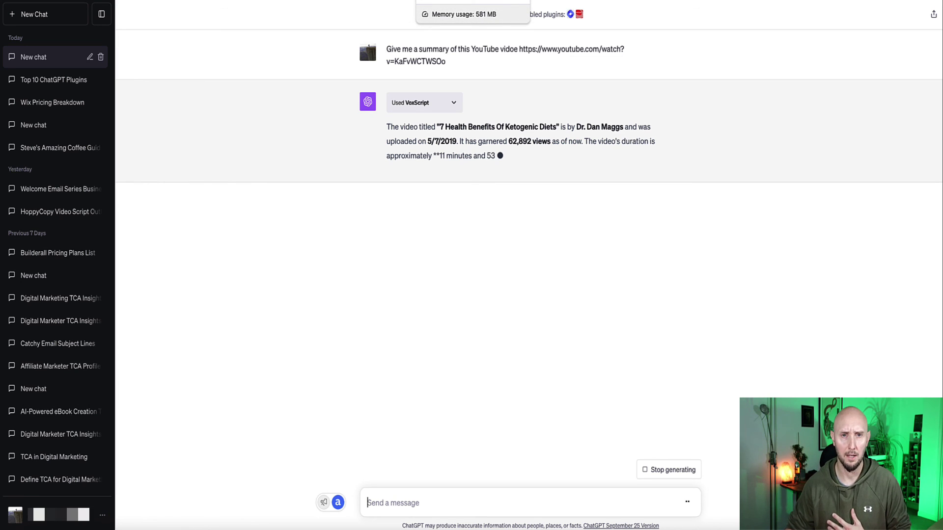
- Compare the keto video's views and upload date on YouTube, then return to the VoxScript reply
{"action": "left_click", "coordinate": [442, 1]}
{"action": "scroll", "coordinate": [101, 380], "scroll_direction": "down", "scroll_amount": 1}
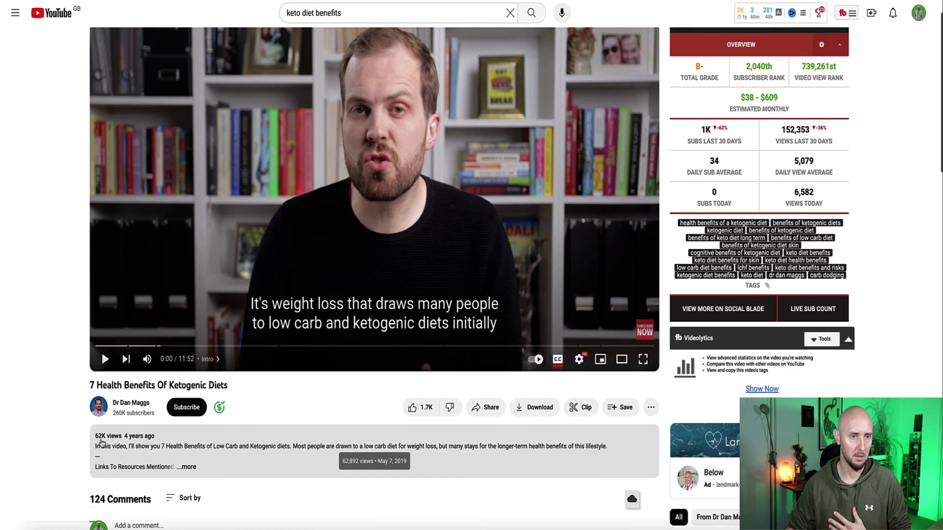
{"action": "scroll", "coordinate": [101, 353], "scroll_direction": "up", "scroll_amount": 1}
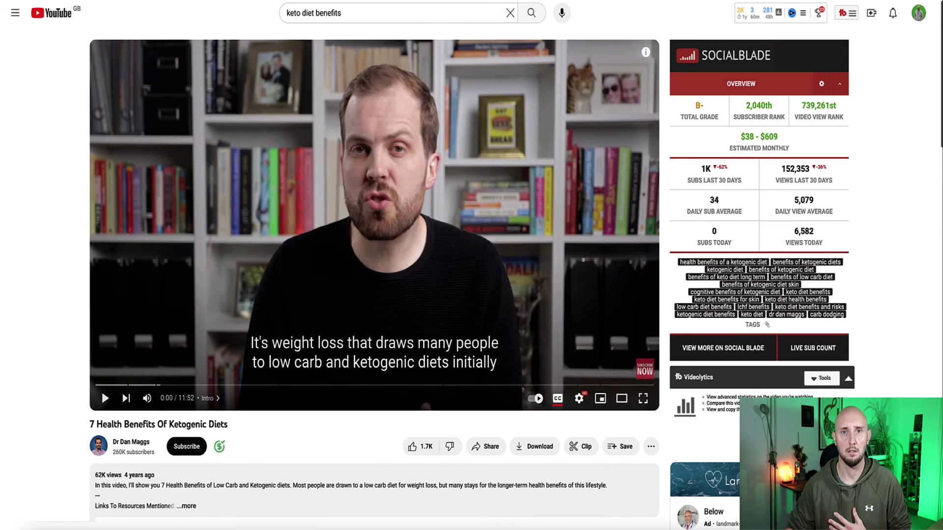
{"action": "left_click", "coordinate": [483, 2]}
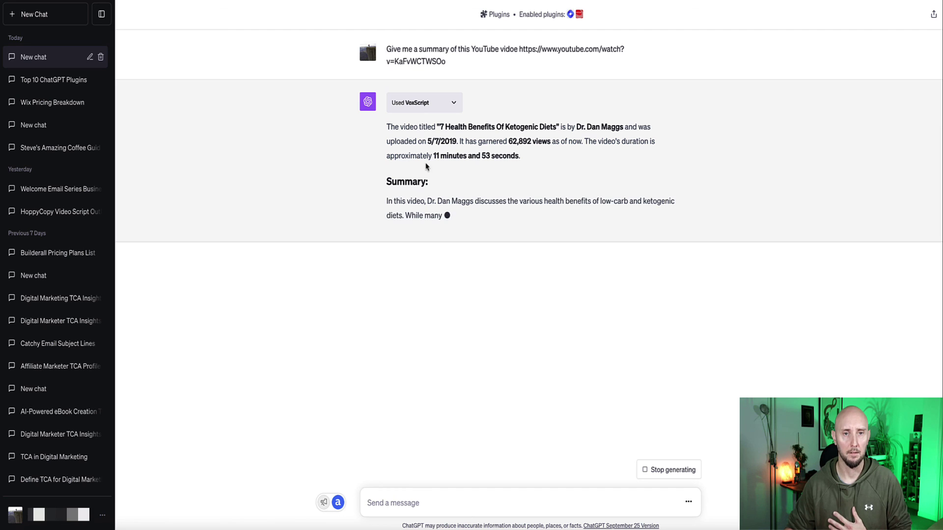